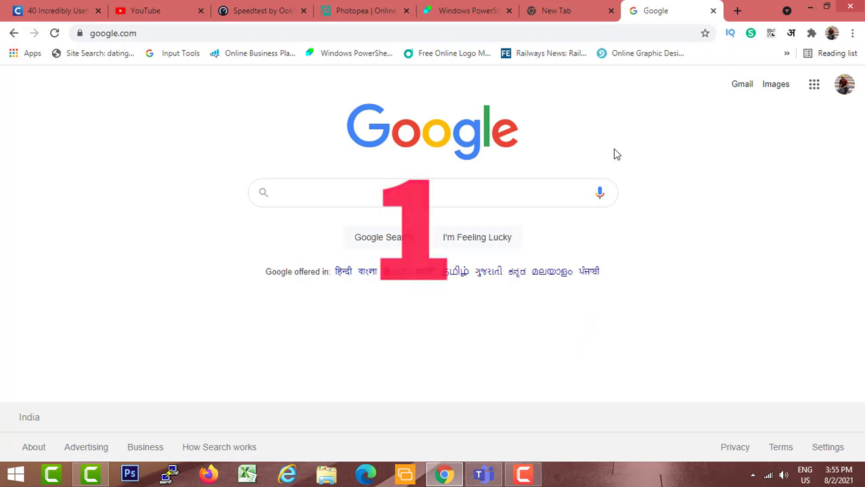
- Add two blank New Tab pages to the right of the Google tab
{"action": "left_click", "coordinate": [737, 11]}
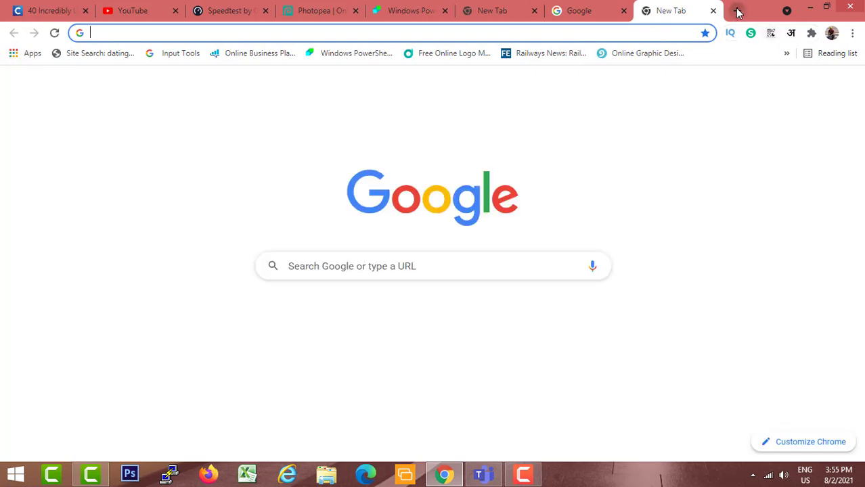
{"action": "left_click", "coordinate": [737, 11]}
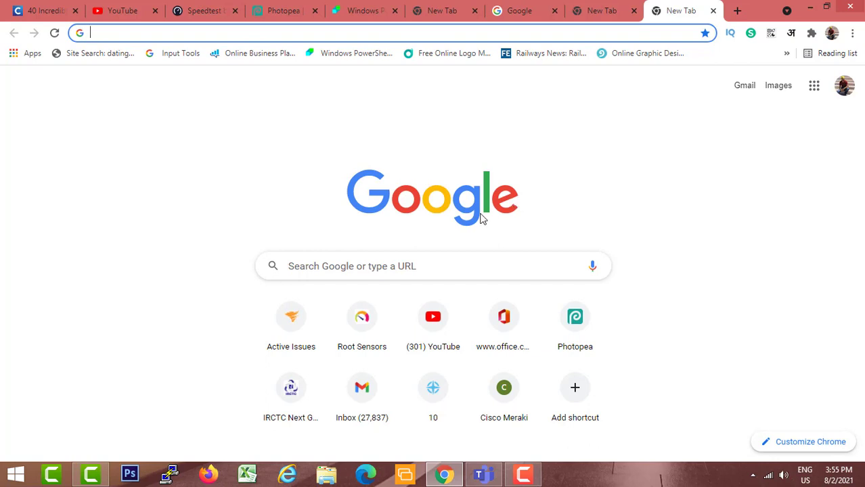
- In Chrome's Task Manager (Shift+Esc), end the Photopea tab's process
{"action": "key", "text": "shift+Escape"}
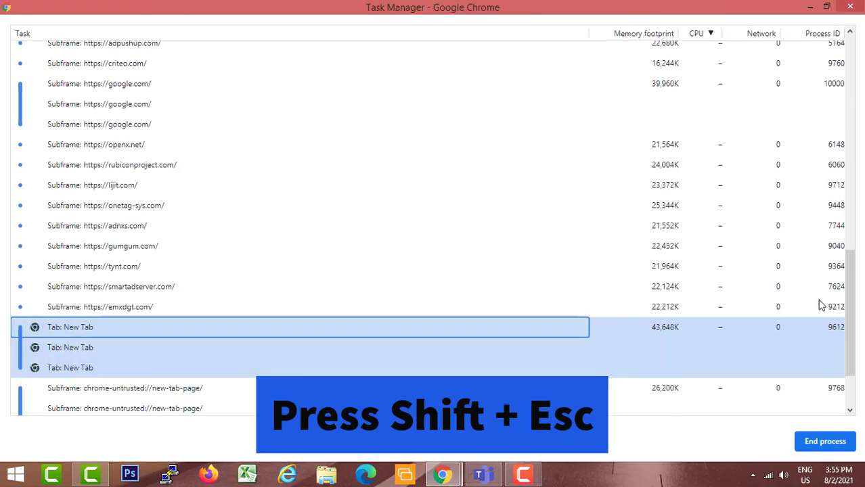
{"action": "mouse_move", "coordinate": [851, 300]}
{"action": "left_mouse_down"}
{"action": "mouse_move", "coordinate": [853, 340]}
{"action": "mouse_move", "coordinate": [855, 80]}
{"action": "left_mouse_up"}
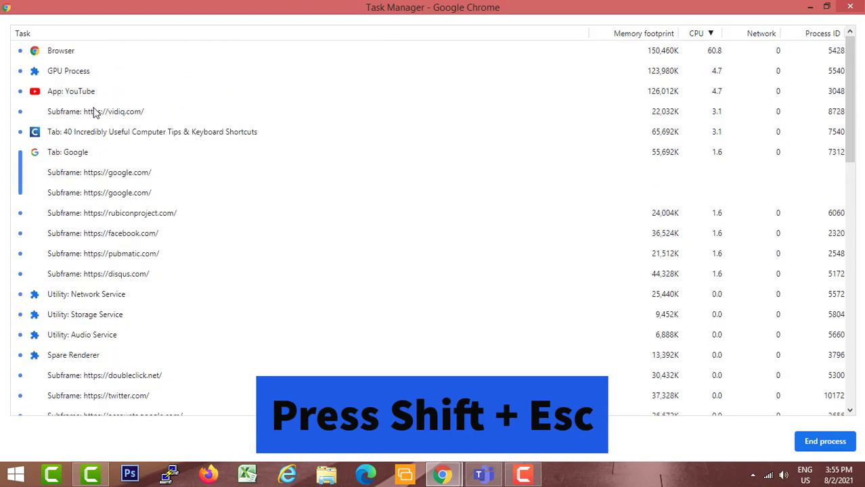
{"action": "scroll", "coordinate": [129, 249], "scroll_direction": "down", "scroll_amount": 3}
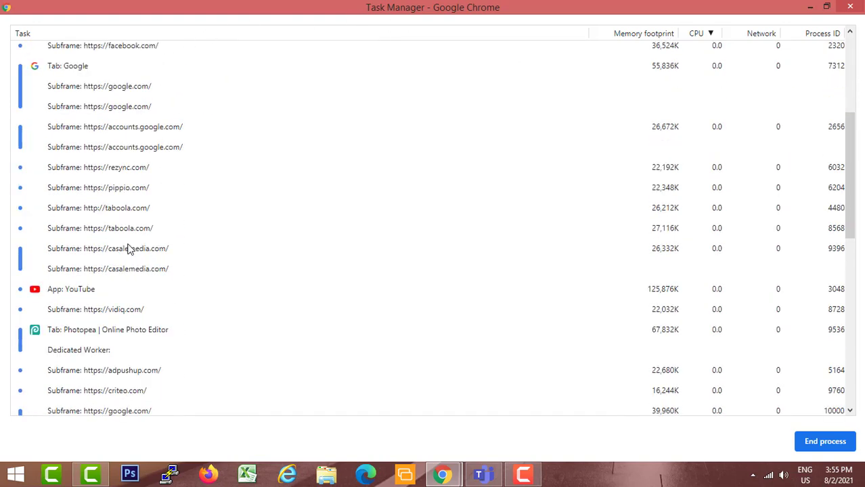
{"action": "scroll", "coordinate": [128, 248], "scroll_direction": "down", "scroll_amount": 1}
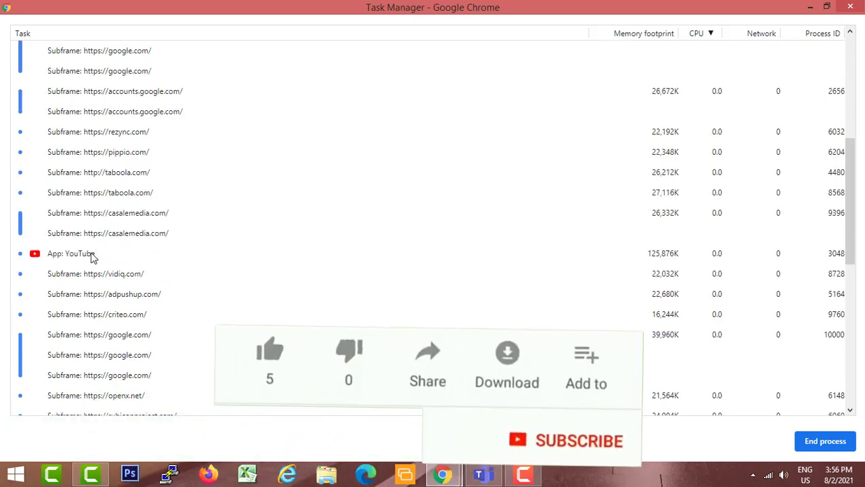
{"action": "scroll", "coordinate": [121, 257], "scroll_direction": "down", "scroll_amount": 3}
{"action": "scroll", "coordinate": [119, 258], "scroll_direction": "up", "scroll_amount": 2}
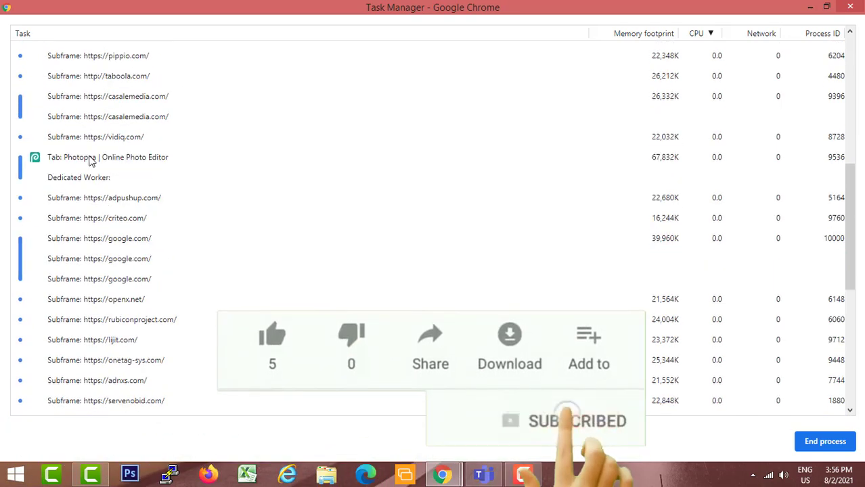
{"action": "left_click", "coordinate": [87, 160]}
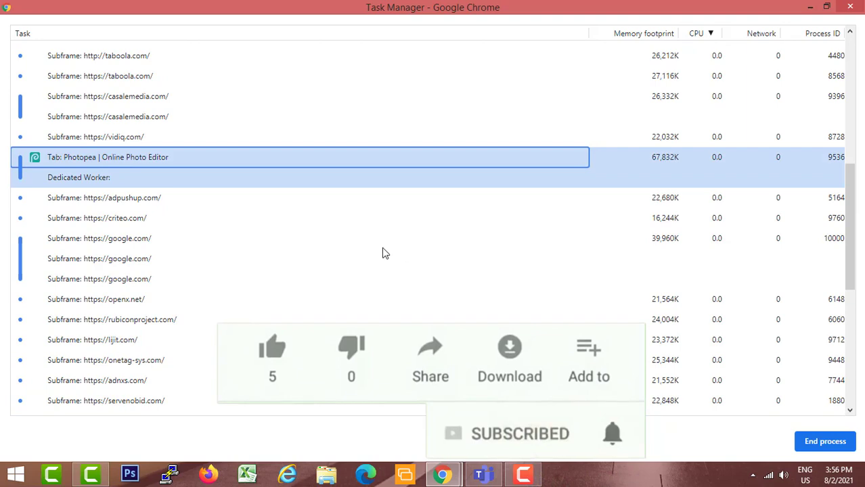
{"action": "scroll", "coordinate": [382, 251], "scroll_direction": "up", "scroll_amount": 1}
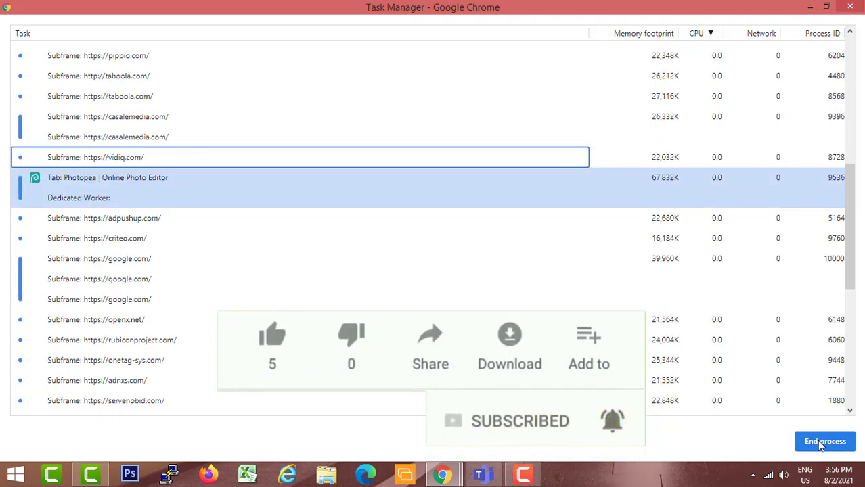
{"action": "left_click", "coordinate": [819, 441]}
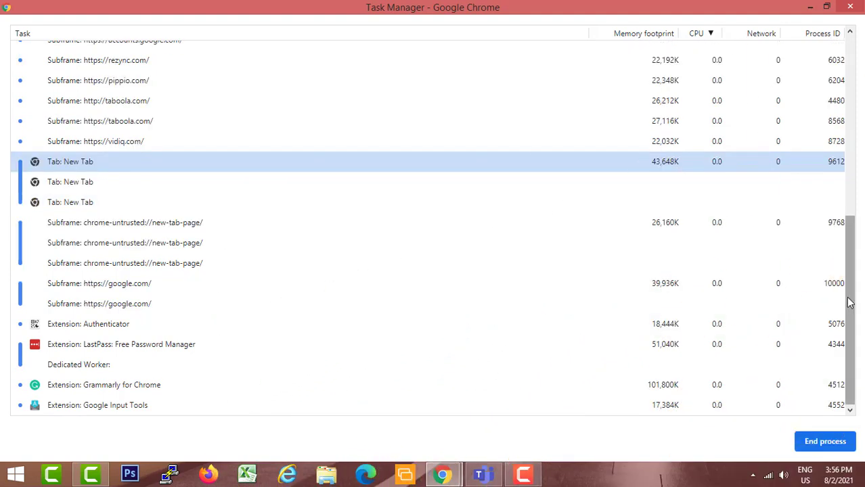
- Return to the Chrome window, where Photopea now shows 'Aw, Snap!'
{"action": "scroll", "coordinate": [851, 229], "scroll_direction": "up", "scroll_amount": 2}
{"action": "left_click_drag", "start_coordinate": [850, 229], "coordinate": [845, 159]}
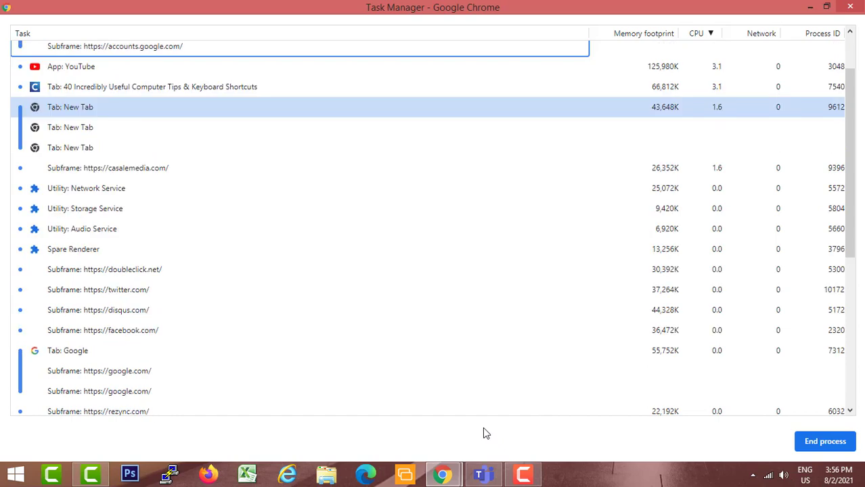
{"action": "mouse_move", "coordinate": [447, 479]}
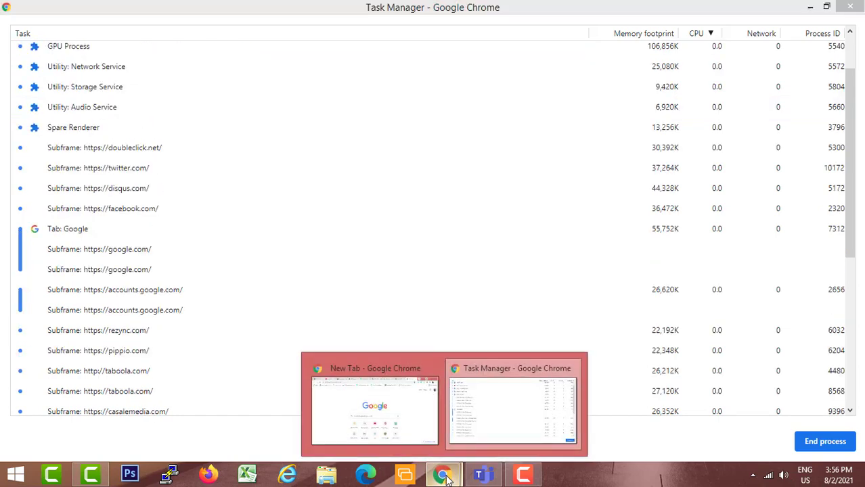
{"action": "left_click", "coordinate": [391, 414]}
- Switch to the crashed 'Aw, Snap!' Photopea tab and reload it
{"action": "left_click", "coordinate": [303, 11]}
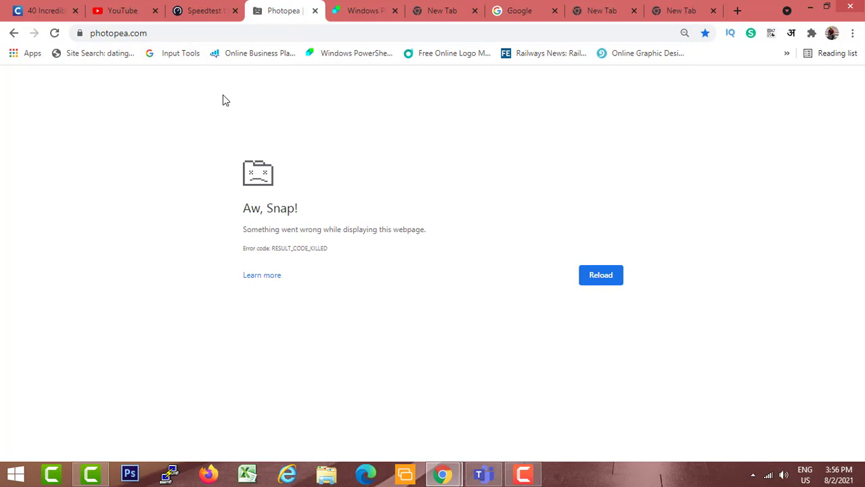
{"action": "left_click", "coordinate": [57, 33]}
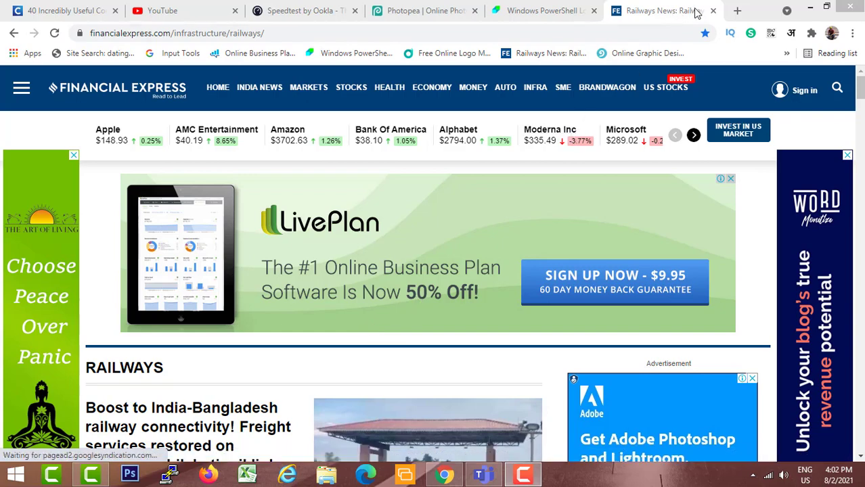
- Close the Railways News tab (Ctrl+W), restore it (Ctrl+Shift+T), then open Tab Search (Ctrl+Shift+A)
{"action": "key", "text": "ctrl+w"}
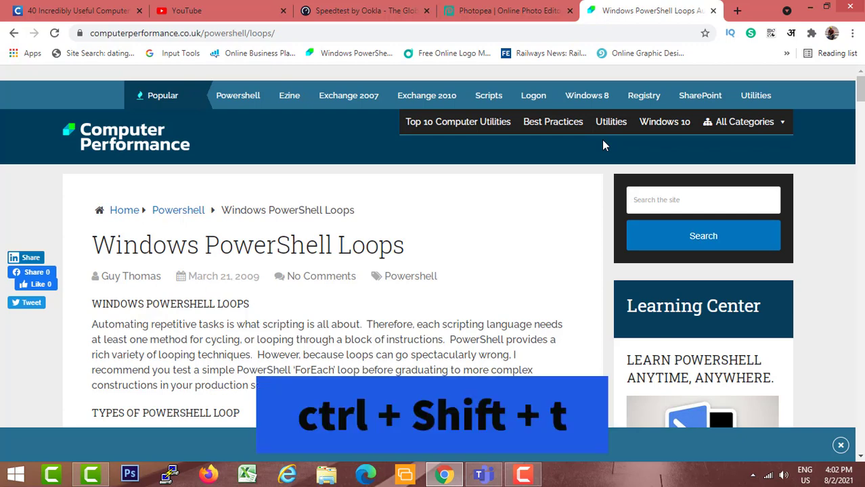
{"action": "key", "text": "ctrl+shift+t"}
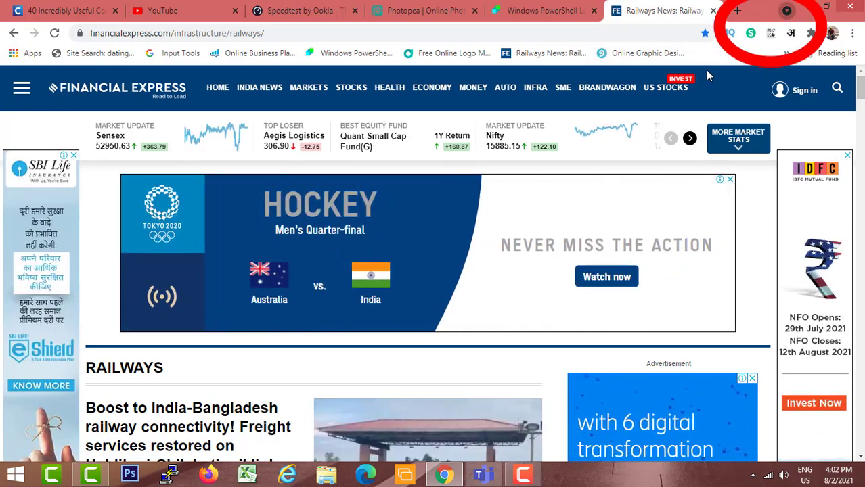
{"action": "key", "text": "ctrl+shift+a"}
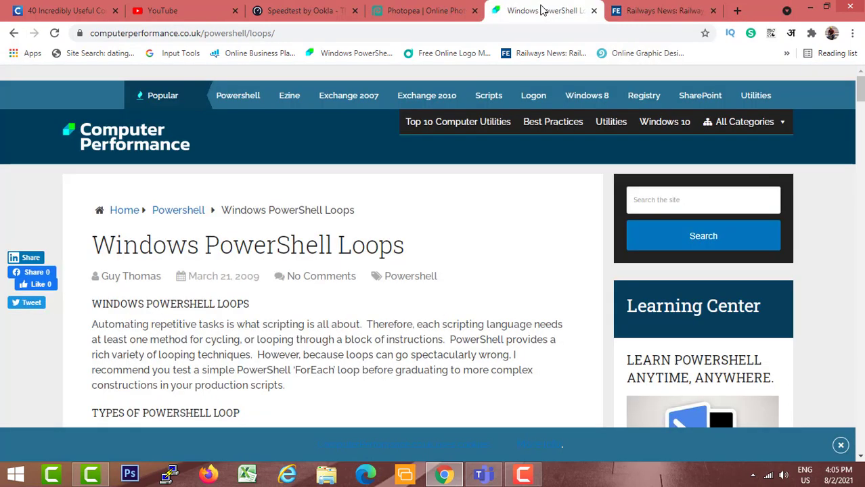
- Multi-select the Photopea, PowerShell Loops and Railways News tabs and drag them into a new window
{"action": "left_click", "coordinate": [434, 9]}
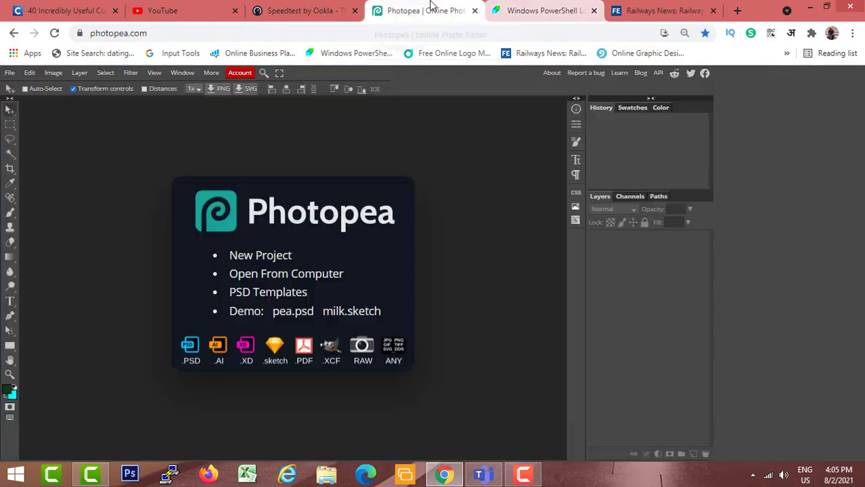
{"action": "left_click", "coordinate": [626, 8]}
{"action": "left_click", "coordinate": [602, 7]}
{"action": "left_click", "coordinate": [443, 8]}
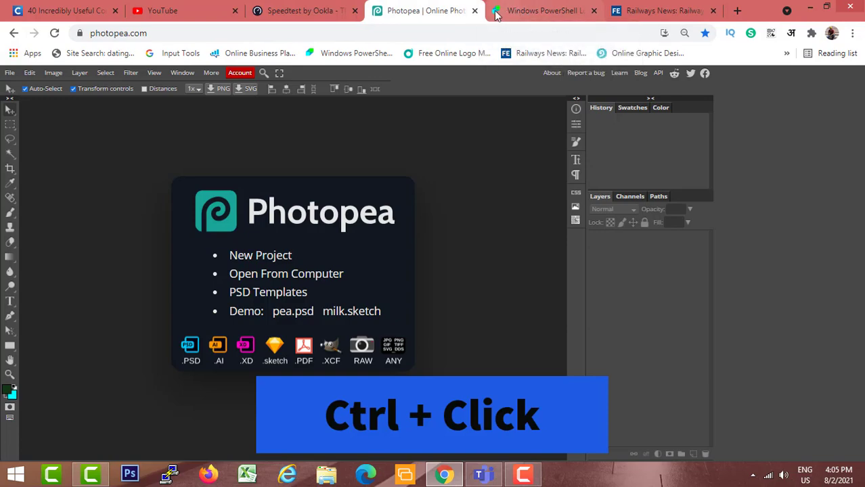
{"action": "left_click", "coordinate": [539, 14], "text": "ctrl"}
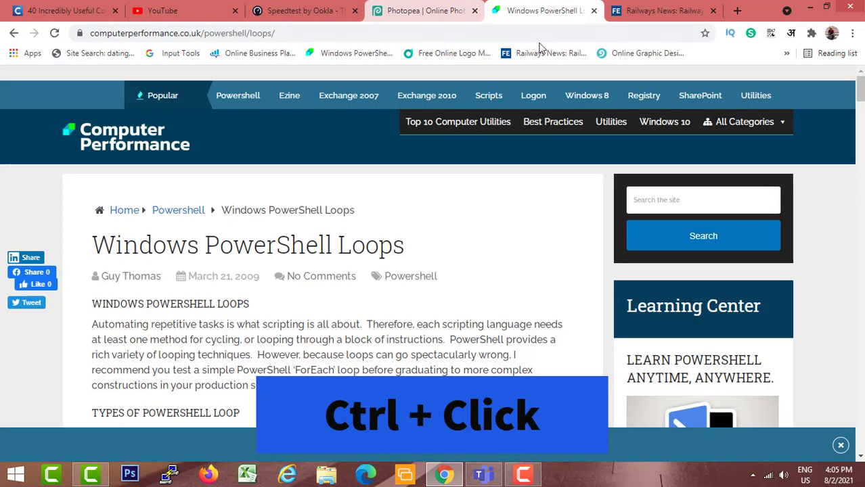
{"action": "left_click", "coordinate": [653, 10], "text": "ctrl"}
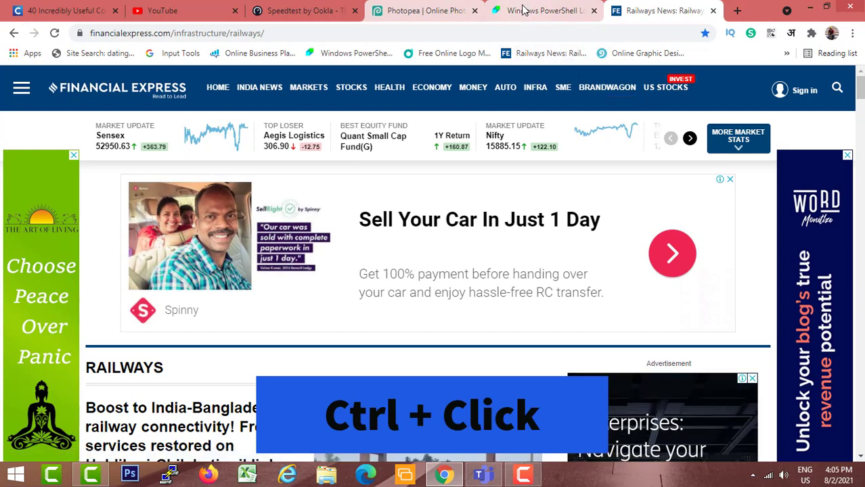
{"action": "left_click_drag", "start_coordinate": [524, 9], "coordinate": [619, 100]}
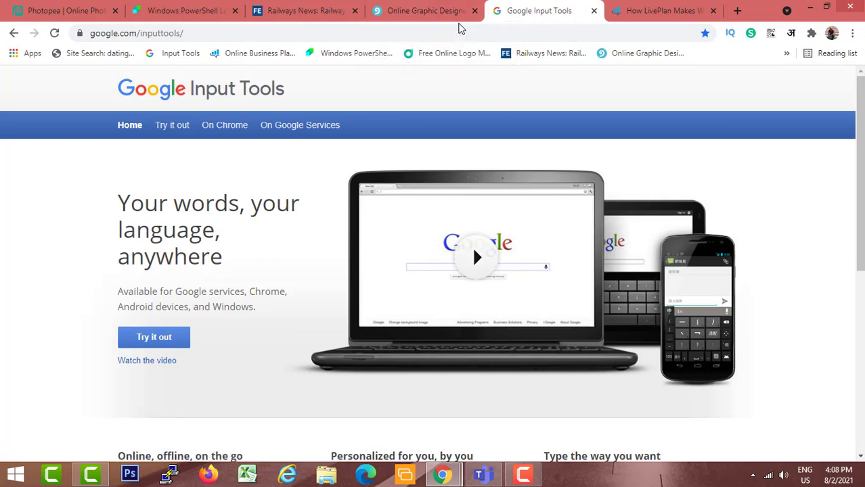
- Close the LivePlan tab via its X and the Online Graphic Designer tab by middle-click
{"action": "left_click", "coordinate": [713, 11]}
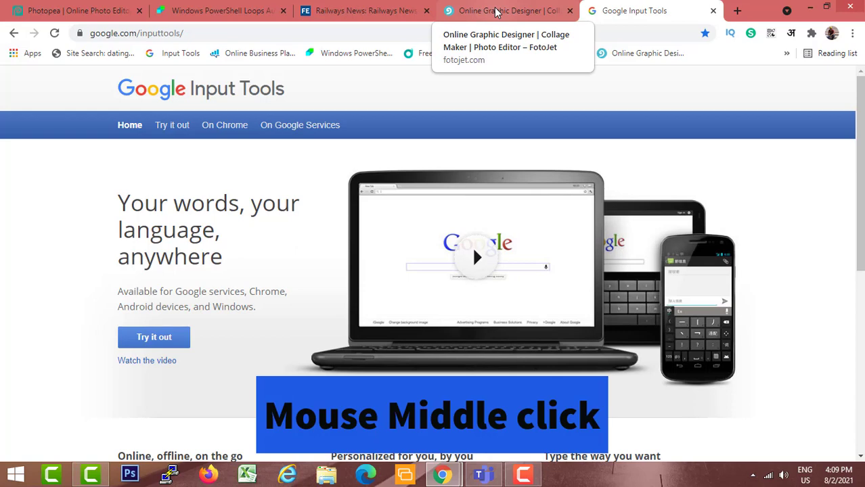
{"action": "middle_click", "coordinate": [495, 11]}
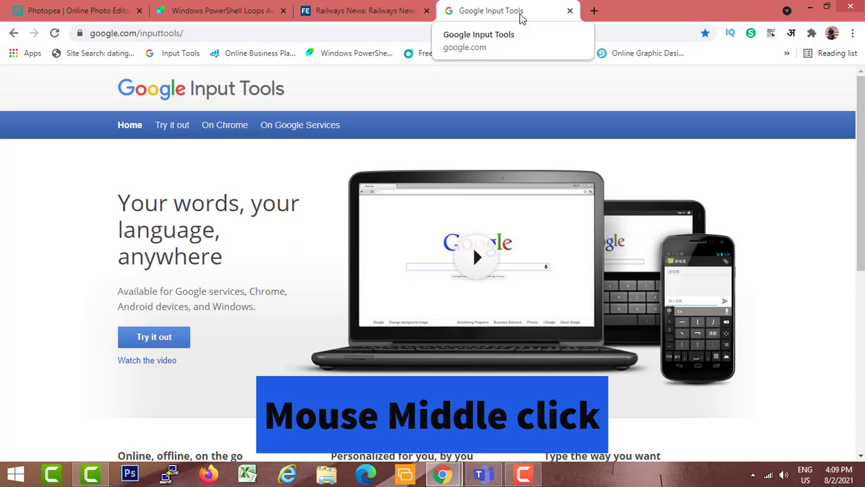
{"action": "middle_click", "coordinate": [516, 15]}
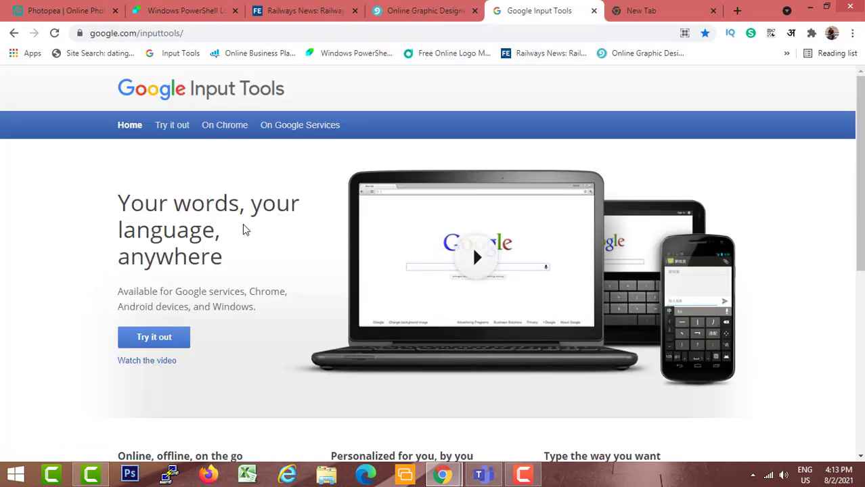
{"action": "left_click", "coordinate": [232, 32]}
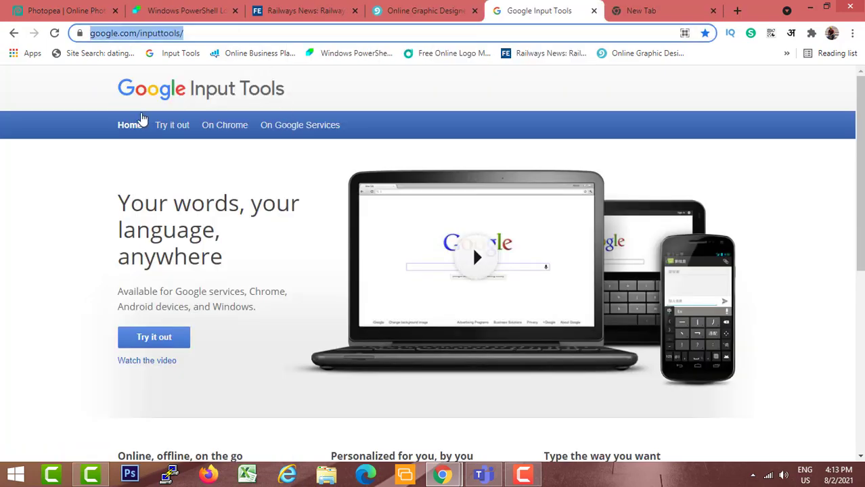
{"action": "left_click", "coordinate": [52, 225]}
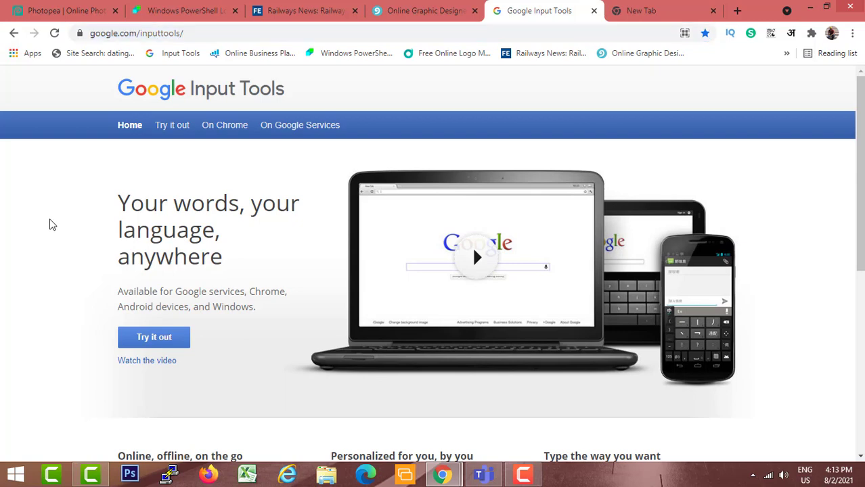
{"action": "key", "text": "ctrl+l"}
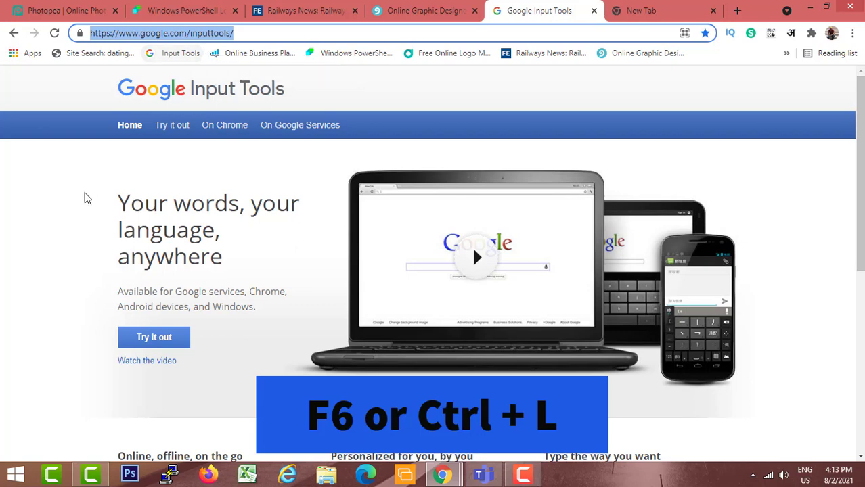
{"action": "left_click", "coordinate": [75, 216]}
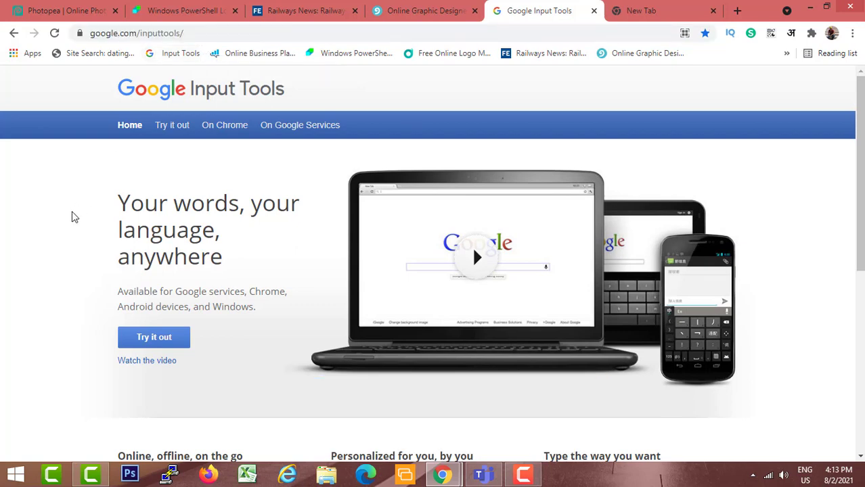
{"action": "key", "text": "ctrl+l"}
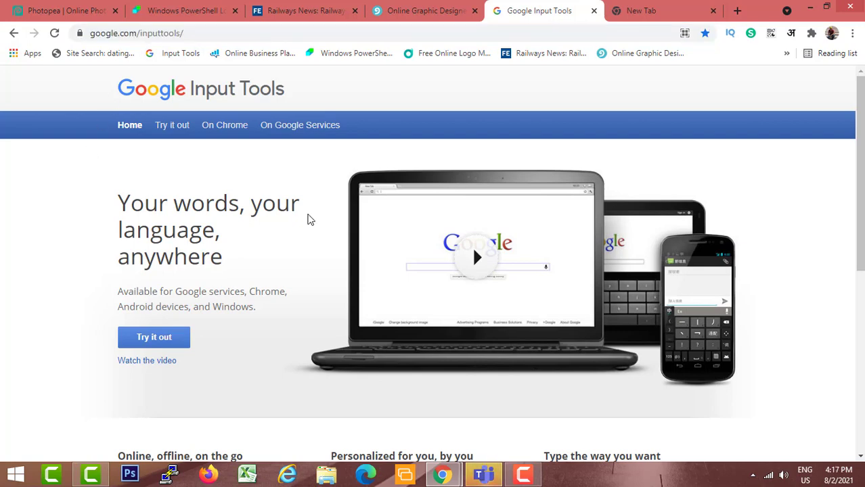
- Zoom the Input Tools page out to 50%, in to 150%, then reset to 100%
{"action": "key", "text": "ctrl+minus"}
{"action": "key", "text": "ctrl+minus"}
{"action": "key", "text": "ctrl+minus"}
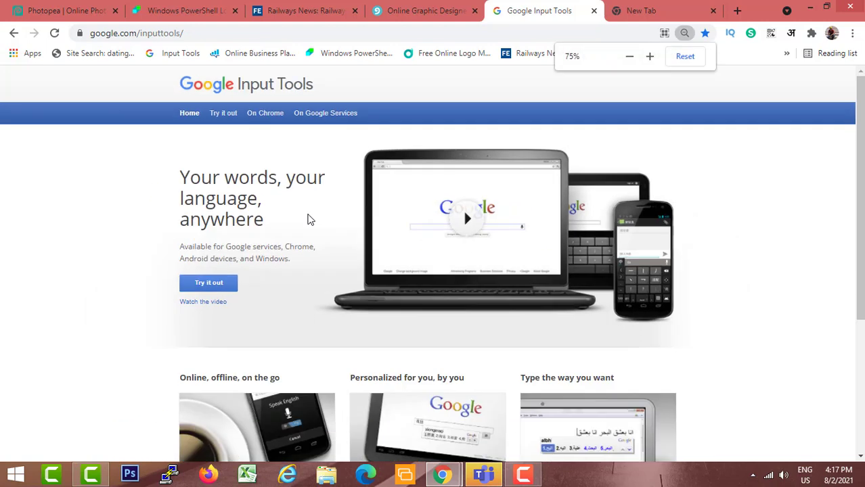
{"action": "key", "text": "ctrl+minus"}
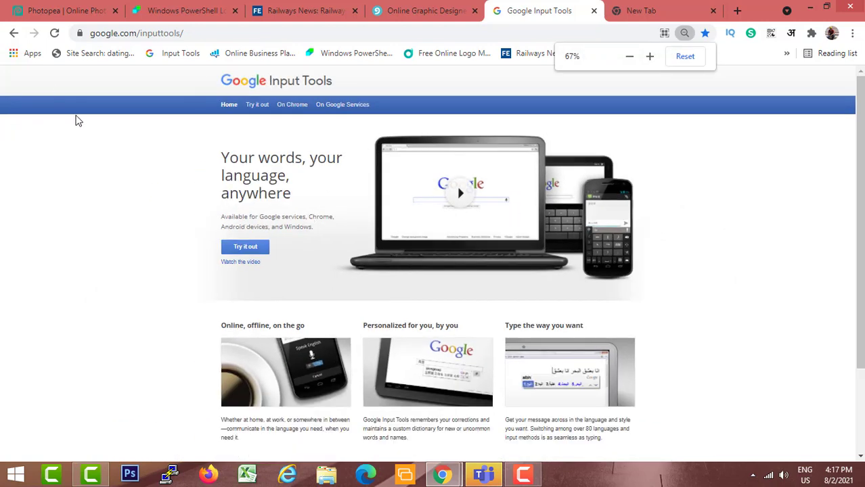
{"action": "key", "text": "ctrl+minus"}
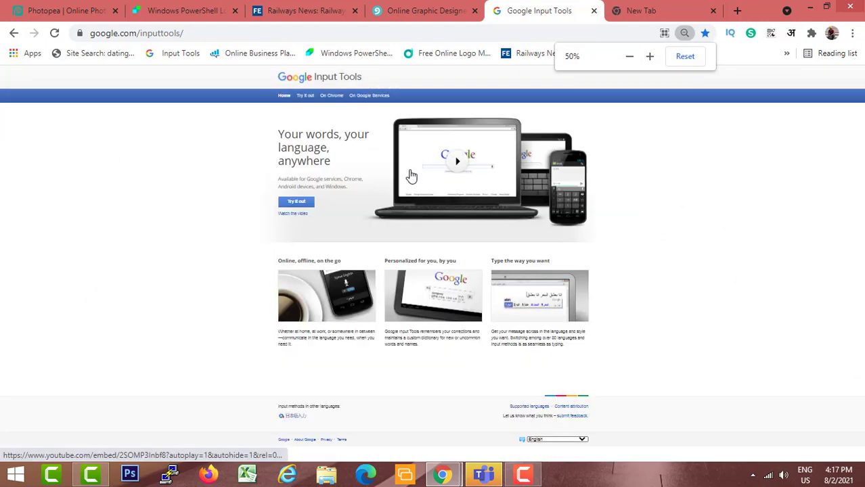
{"action": "key", "text": "ctrl+plus"}
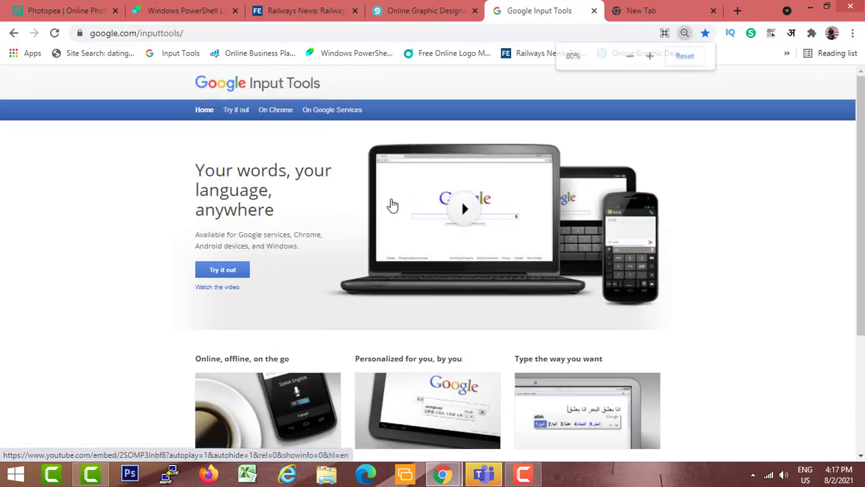
{"action": "key", "text": "ctrl+plus"}
{"action": "key", "text": "ctrl+plus"}
{"action": "key", "text": "ctrl+plus"}
{"action": "key", "text": "ctrl+plus"}
{"action": "key", "text": "ctrl+plus"}
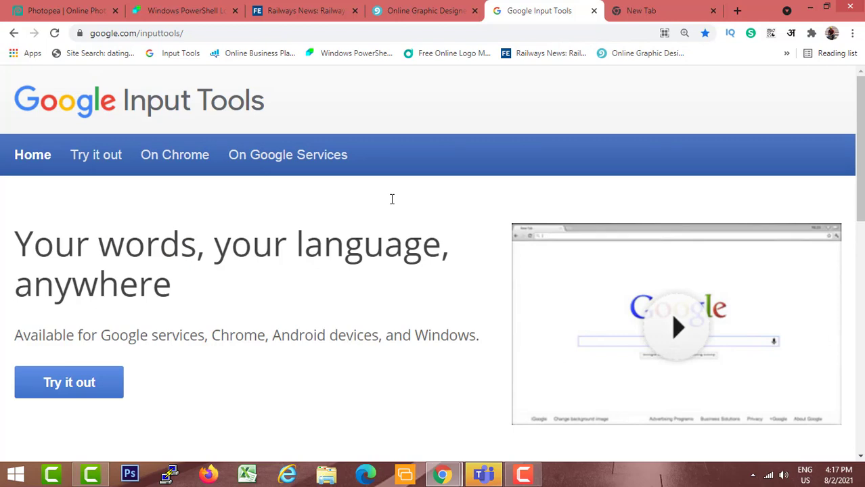
{"action": "key", "text": "ctrl+0"}
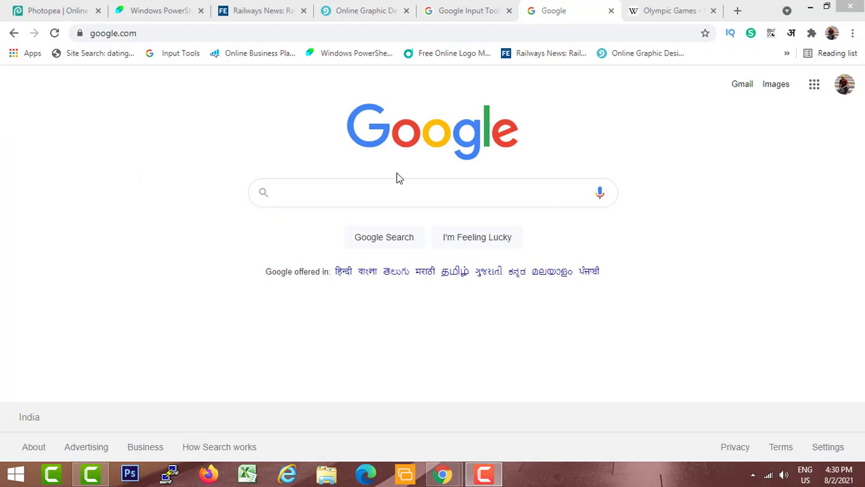
- Middle-click the Imported folder under the main menu's Bookmarks to open all its bookmarks
{"action": "left_click", "coordinate": [853, 33]}
{"action": "mouse_move", "coordinate": [750, 141]}
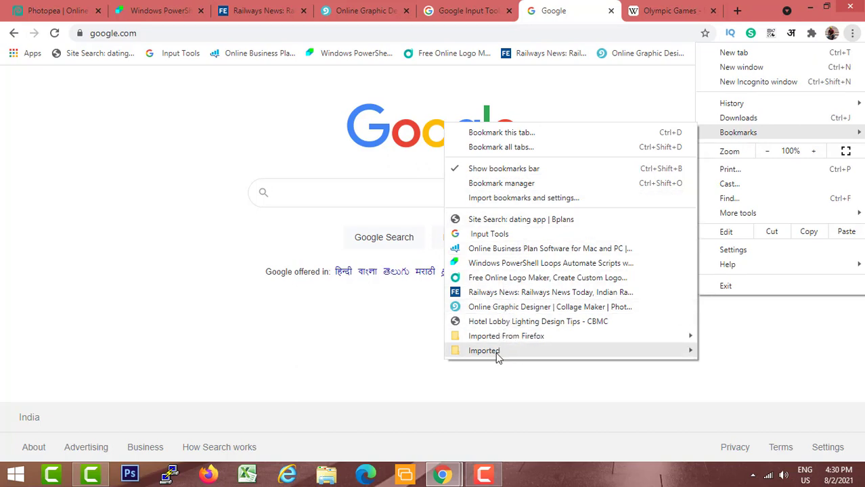
{"action": "mouse_move", "coordinate": [498, 355]}
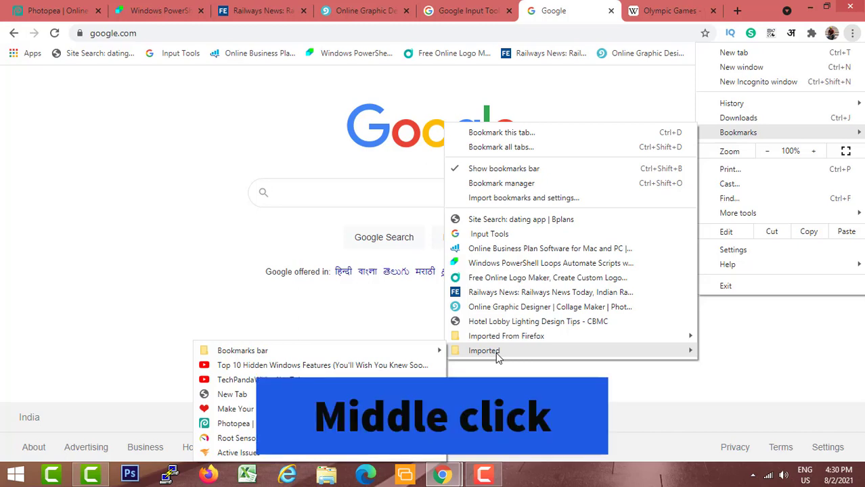
{"action": "middle_click", "coordinate": [484, 351]}
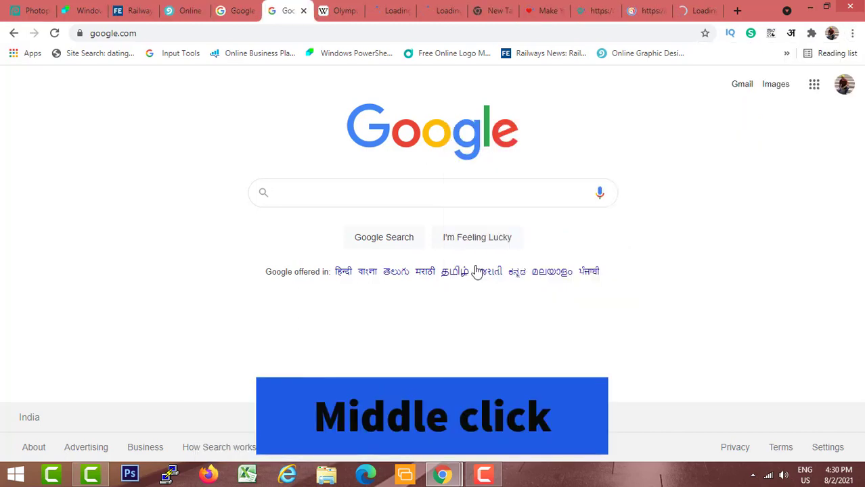
- Browse the new YouTube, Photopea, cloudview and Facebook security article tabs in turn
{"action": "left_click", "coordinate": [386, 9]}
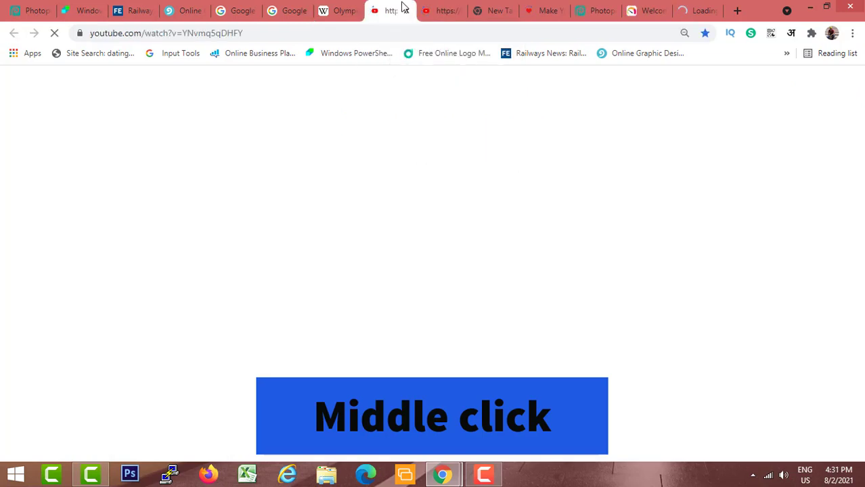
{"action": "left_click", "coordinate": [594, 11]}
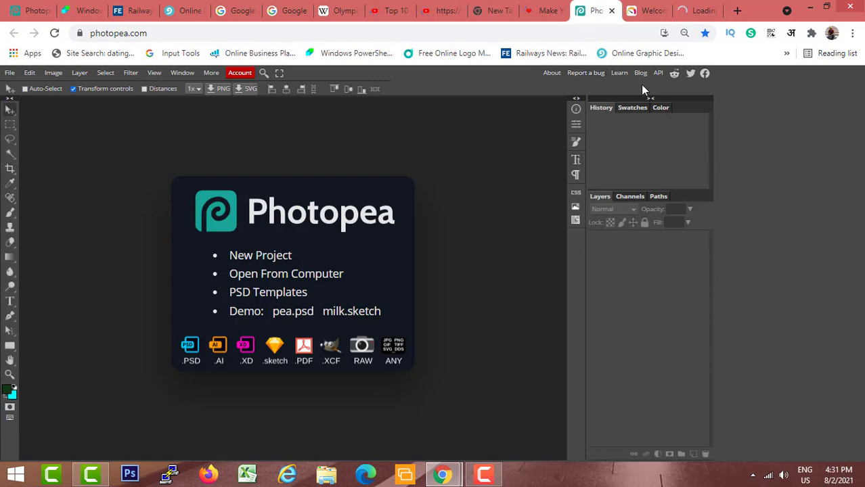
{"action": "left_click", "coordinate": [681, 13]}
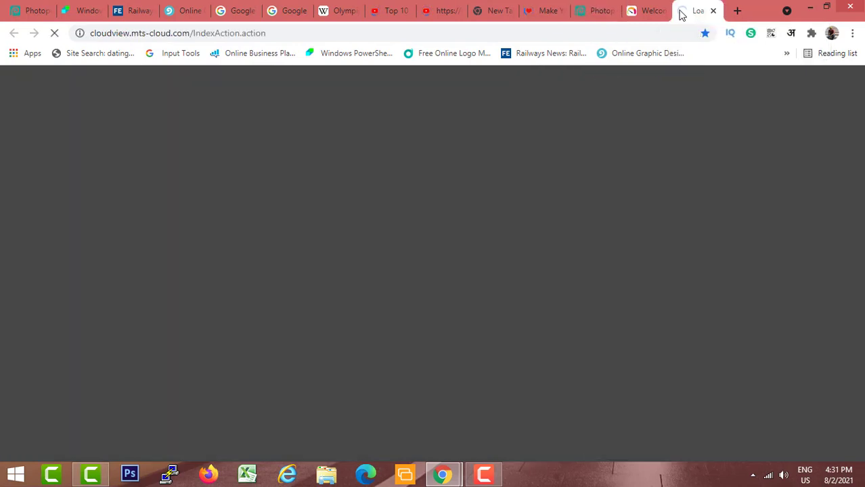
{"action": "left_click", "coordinate": [541, 11]}
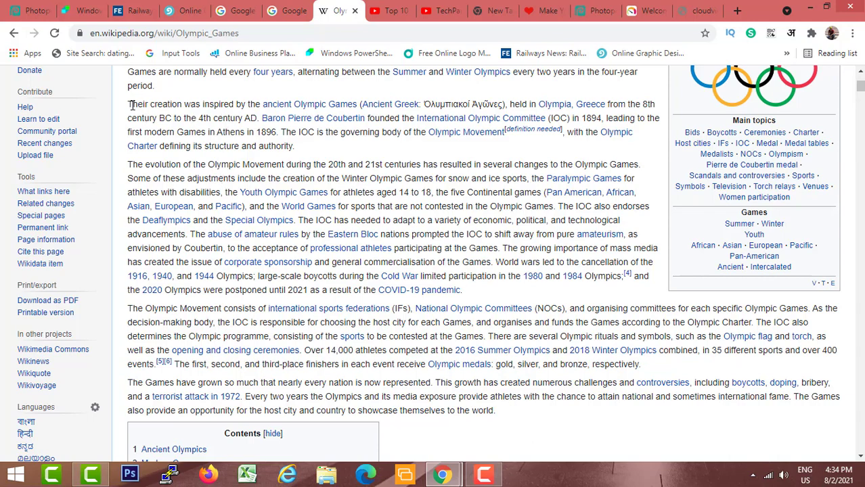
- Select the Olympic Games text from 'Their creation' and Shift+click to extend it into the next paragraph
{"action": "mouse_move", "coordinate": [130, 105]}
{"action": "left_mouse_down"}
{"action": "mouse_move", "coordinate": [381, 201]}
{"action": "mouse_move", "coordinate": [495, 231]}
{"action": "left_mouse_up"}
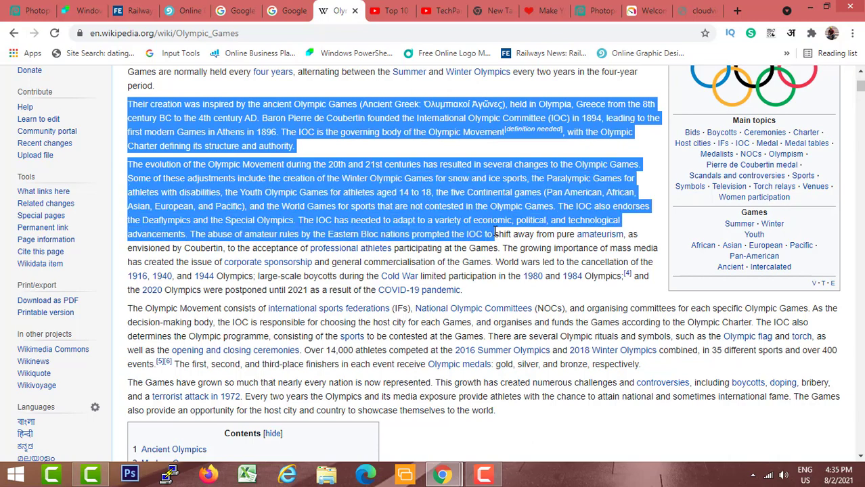
{"action": "left_click", "coordinate": [194, 168]}
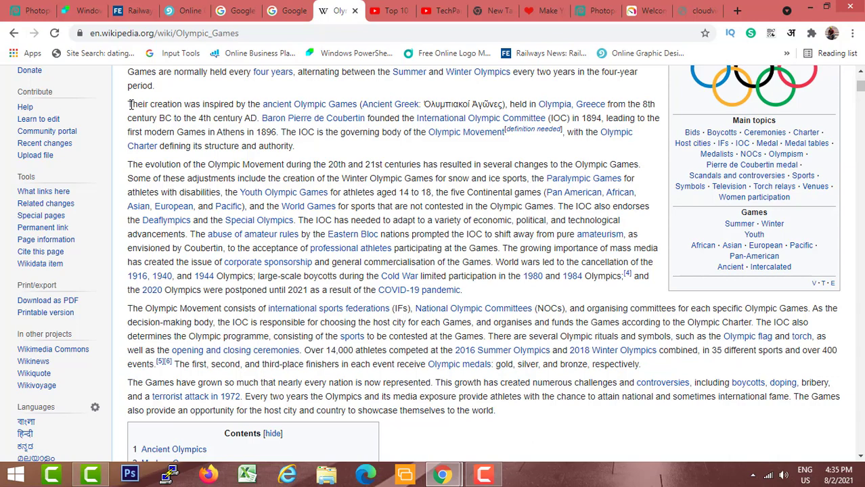
{"action": "left_click_drag", "start_coordinate": [130, 104], "coordinate": [135, 105]}
{"action": "left_click", "coordinate": [496, 222], "text": "shift"}
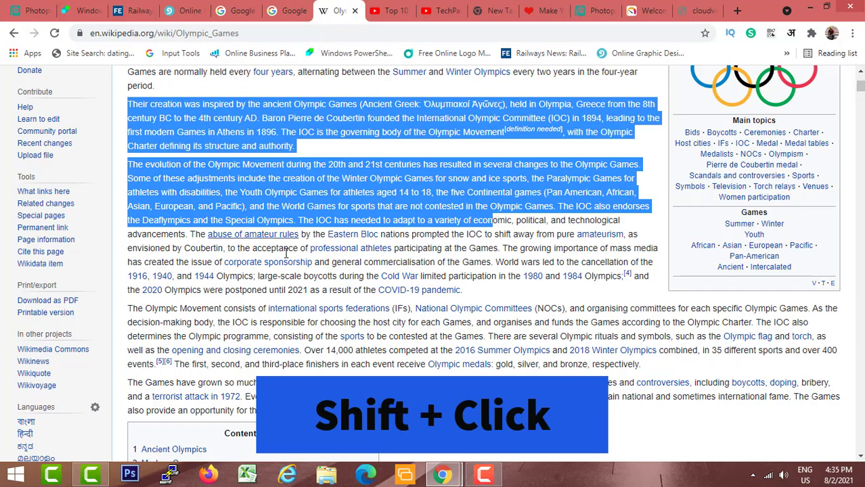
{"action": "left_click", "coordinate": [653, 336], "text": "shift"}
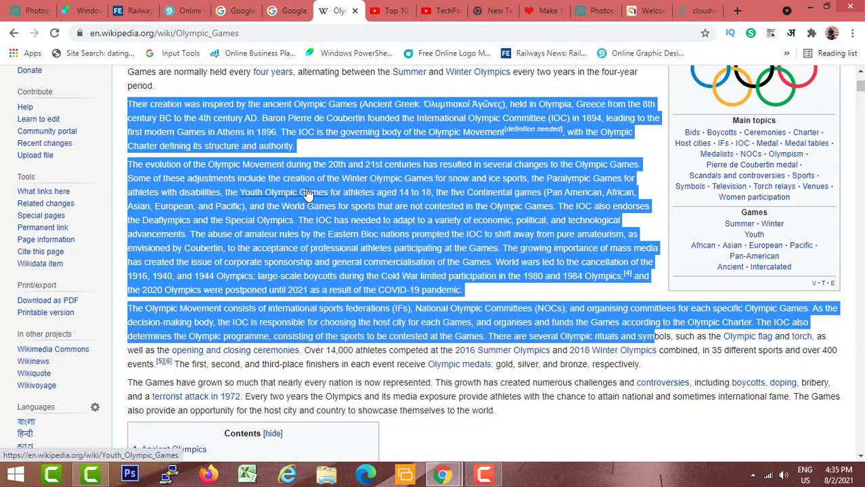
{"action": "left_click", "coordinate": [365, 192], "text": "shift"}
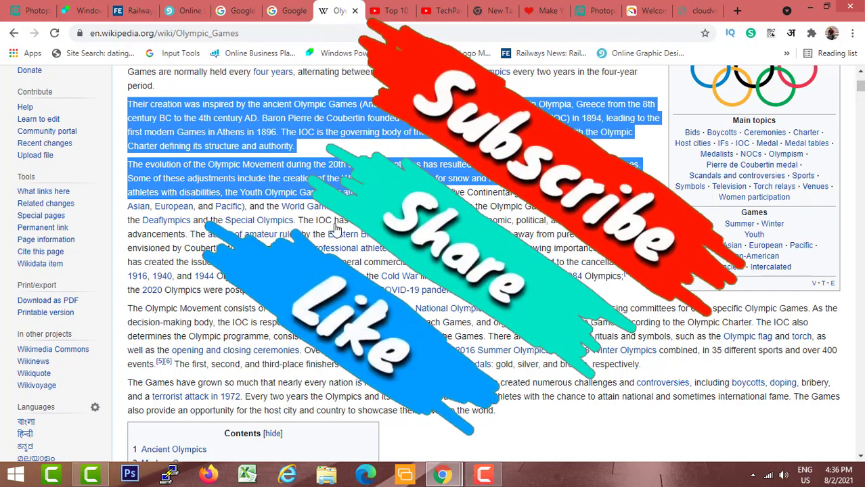
- Deselect the highlighted paragraphs in the Olympic Games Wikipedia article
{"action": "left_click", "coordinate": [464, 226]}
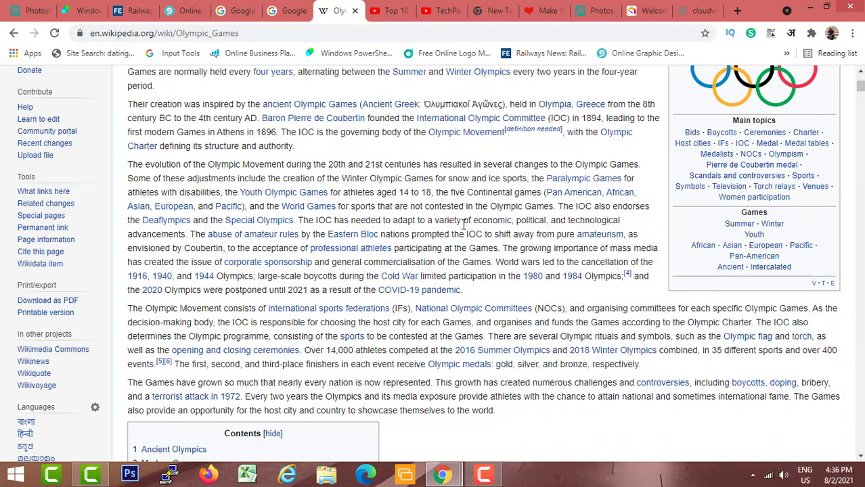